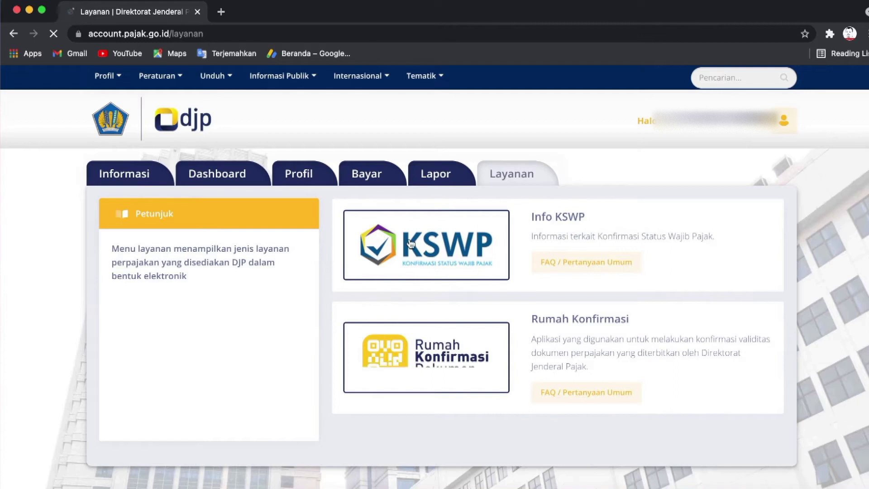
# Review the activated service features under Aktivasi Fitur Layanan in the taxpayer profile, including Info KSWP.
pyautogui.click(305, 180)
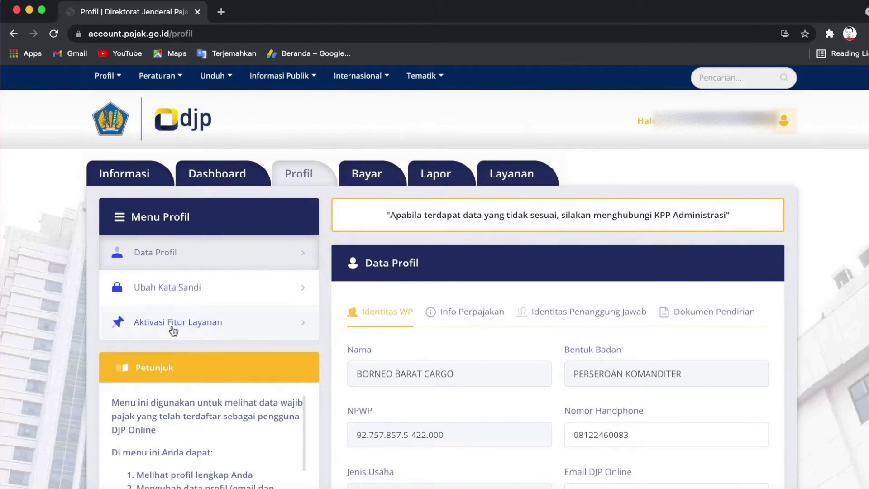
pyautogui.click(172, 325)
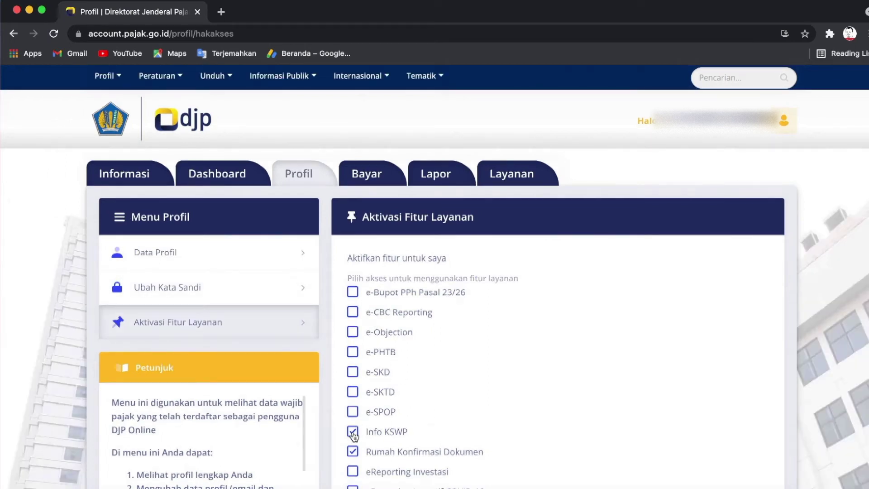
pyautogui.scroll(-7, 478, 363)
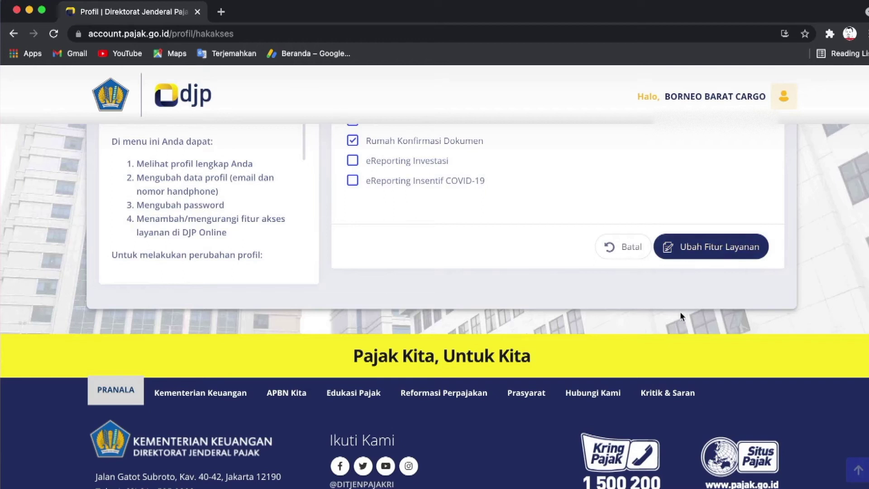
pyautogui.scroll(7, 584, 310)
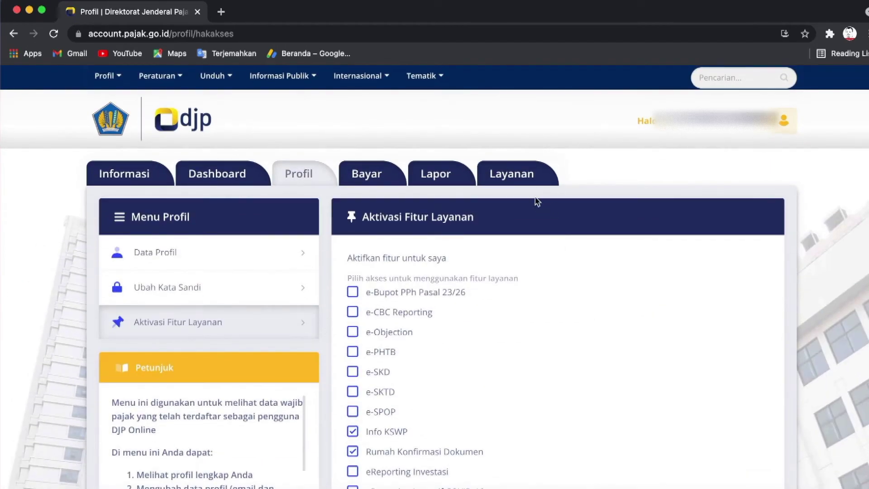
# Open the Info KSWP service and go to its Profil Pemenuhan Kewajiban Saya section.
pyautogui.click(528, 179)
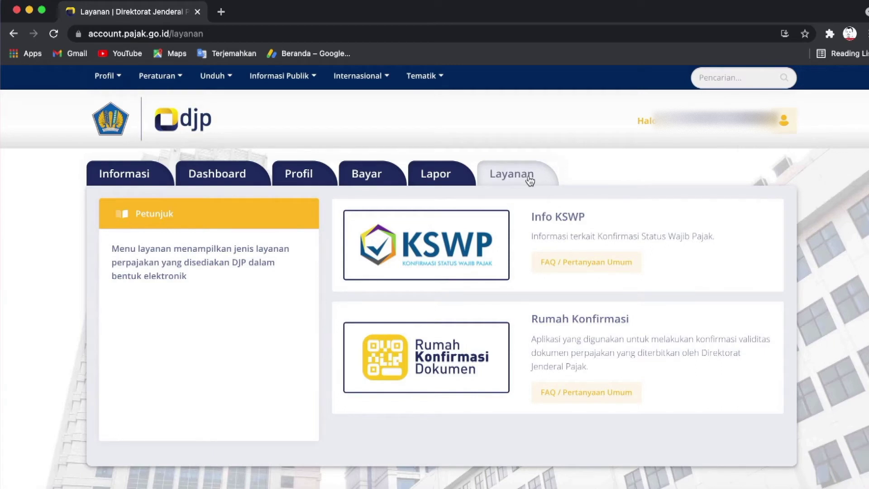
pyautogui.click(460, 265)
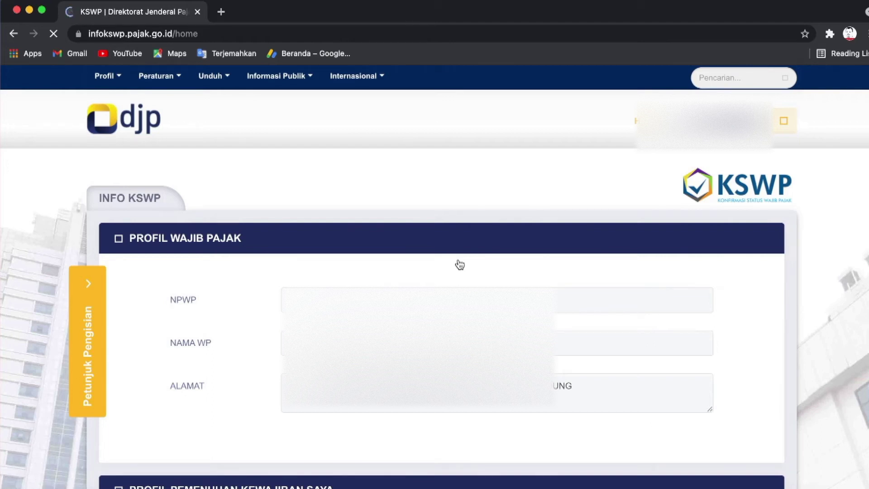
pyautogui.scroll(-3, 459, 264)
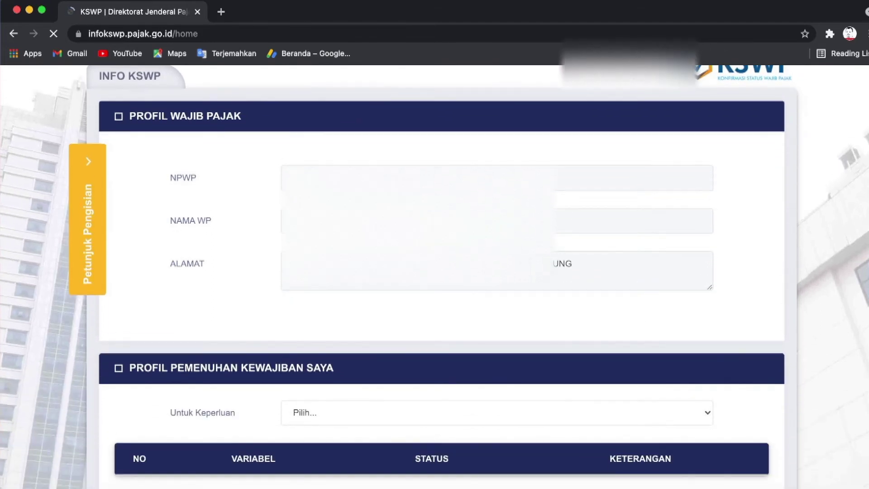
pyautogui.scroll(-4, 458, 265)
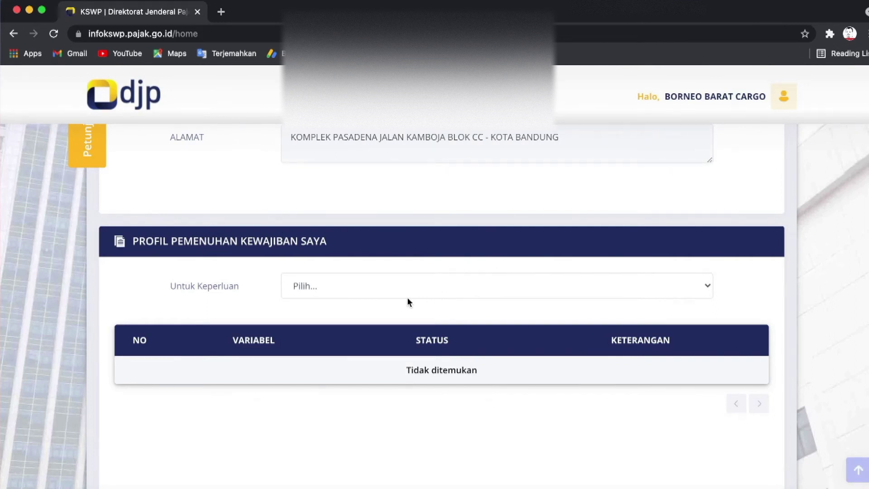
# Request the compliance profile for Konfirmasi Status Wajib Pajak (KSWP), submitting the displayed security code.
pyautogui.click(398, 285)
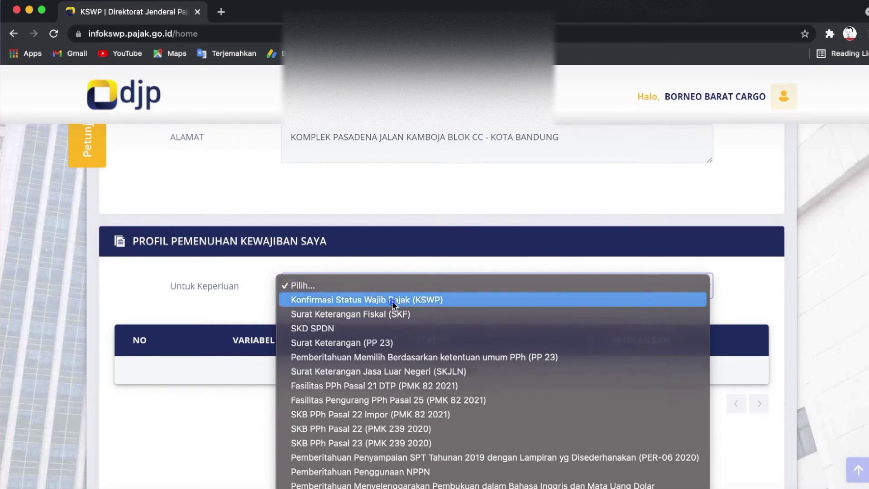
pyautogui.click(391, 299)
pyautogui.click(475, 214)
pyautogui.write('nw8p')
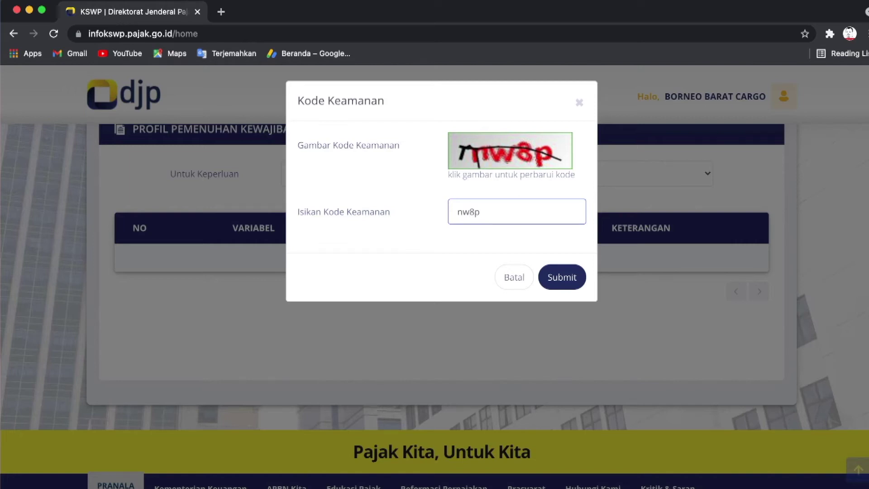
pyautogui.click(565, 279)
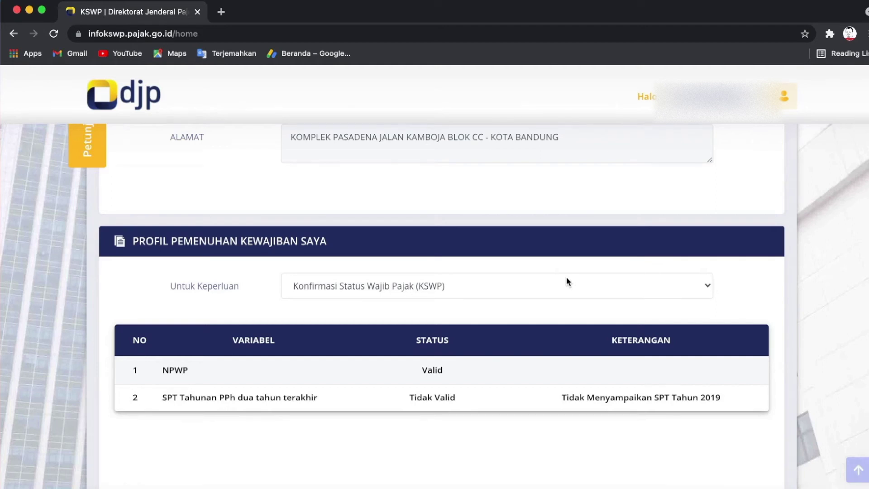
# Review the taxpayer profile and the status and remarks of each KSWP compliance variable.
pyautogui.scroll(-3, 569, 282)
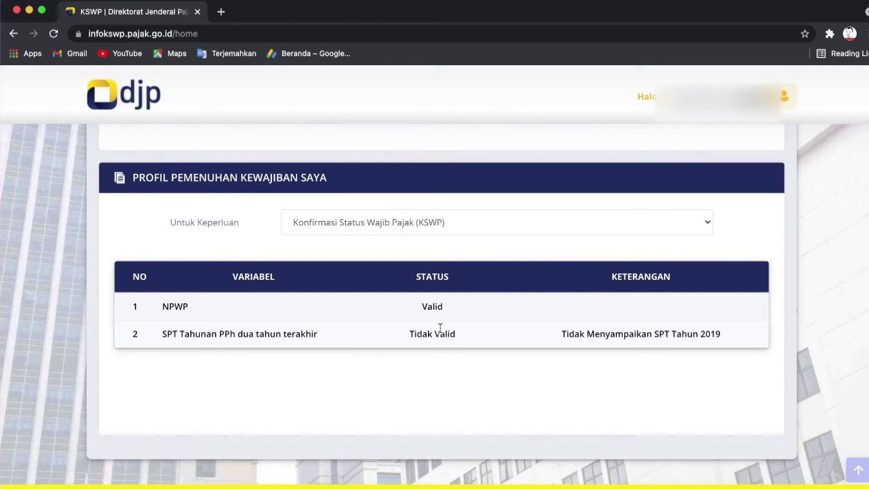
pyautogui.scroll(4, 440, 327)
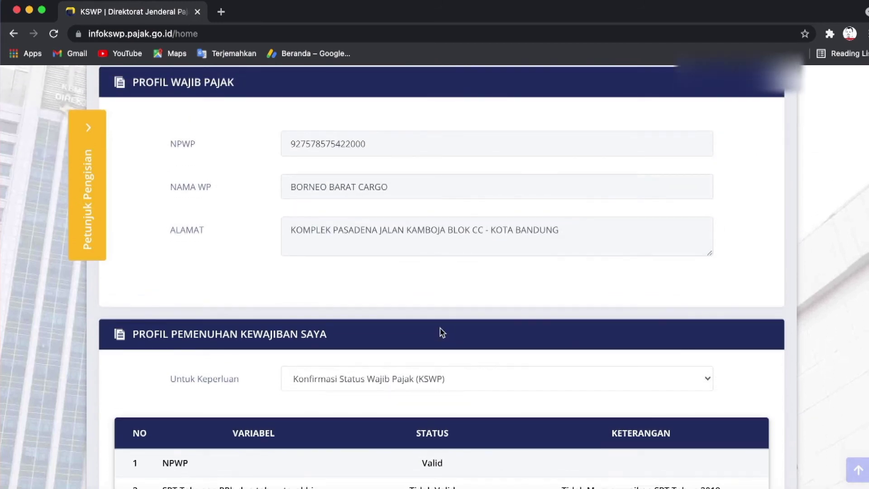
pyautogui.scroll(-2, 441, 333)
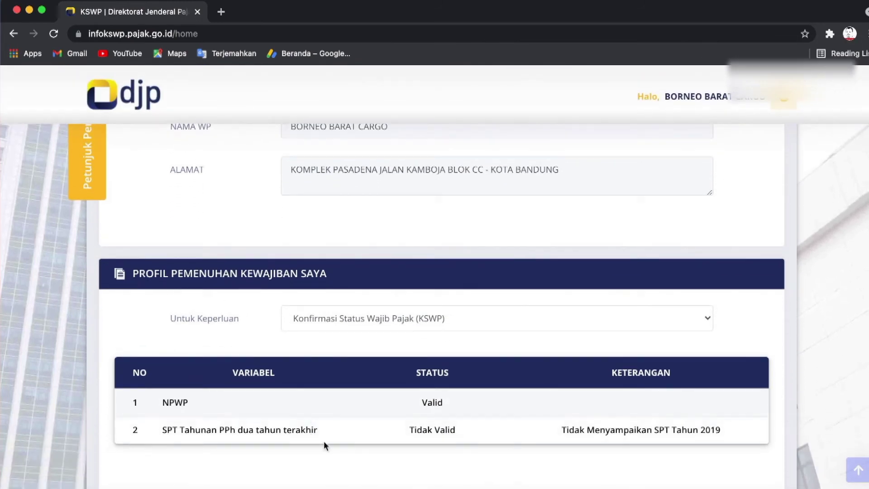
pyautogui.scroll(1, 375, 422)
pyautogui.scroll(5, 374, 423)
pyautogui.scroll(-8, 375, 423)
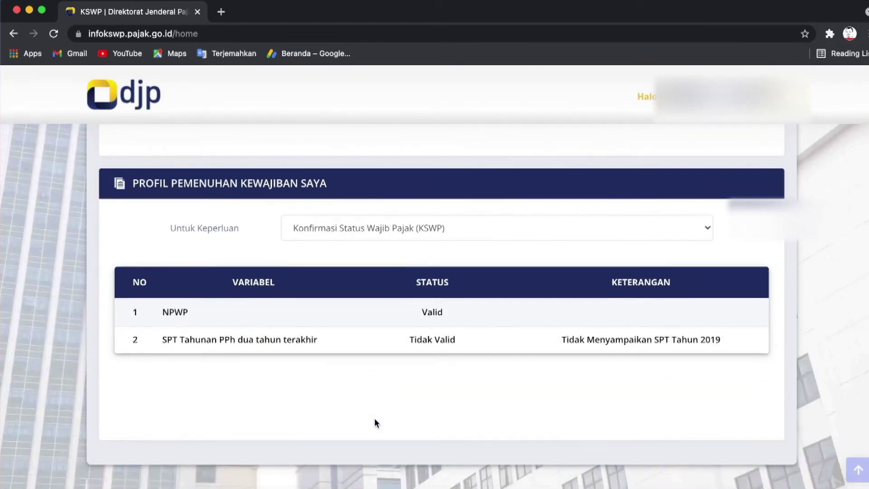
# Request the compliance profile for Surat Keterangan Fiskal (SKF), submitting the displayed security code.
pyautogui.click(412, 225)
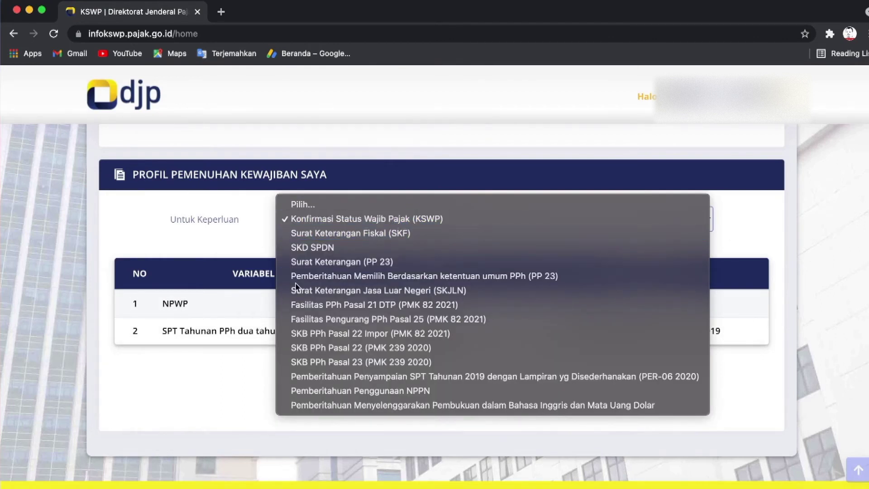
pyautogui.click(175, 398)
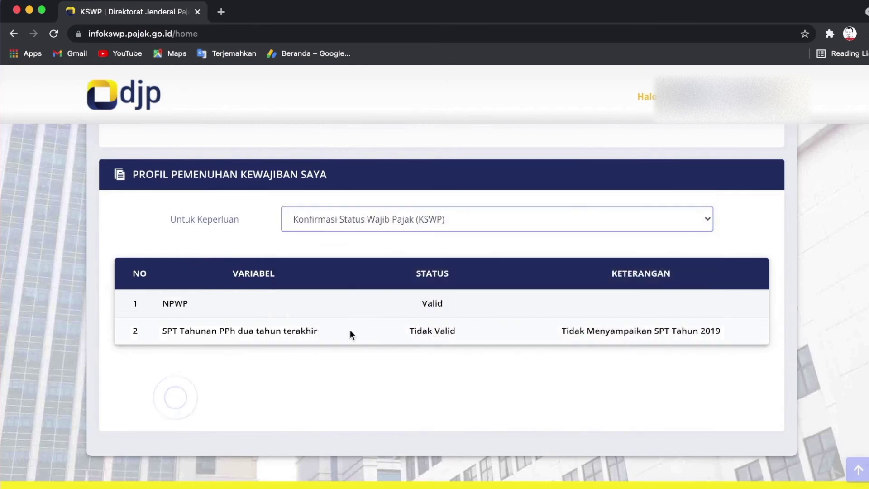
pyautogui.click(379, 217)
pyautogui.click(374, 222)
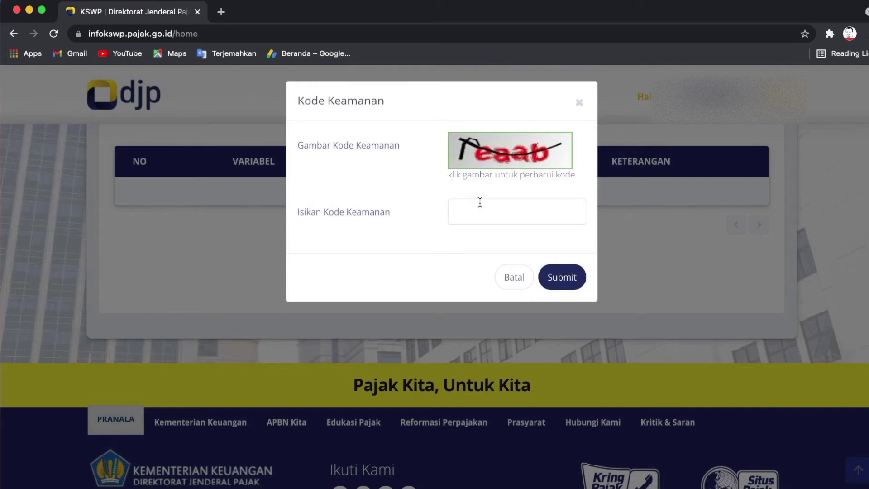
pyautogui.click(480, 210)
pyautogui.write('eaab')
pyautogui.click(564, 284)
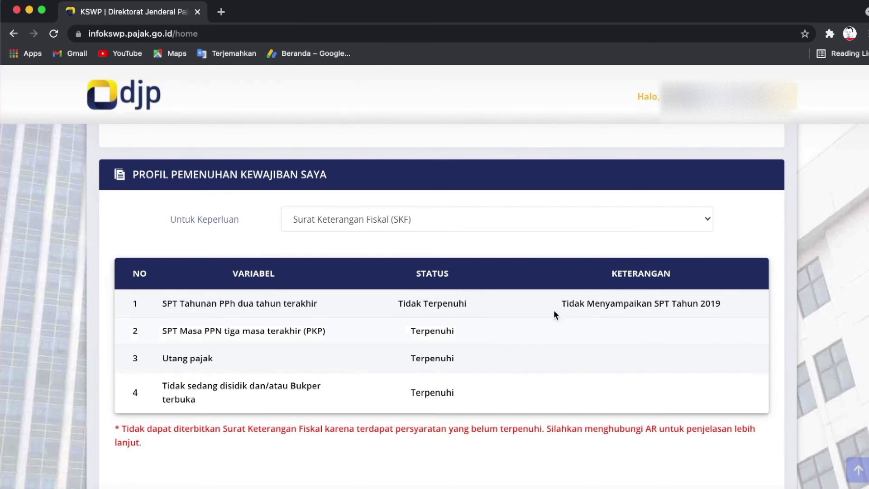
# Request the compliance profile for Surat Keterangan (PP 23), submitting the displayed security code.
pyautogui.scroll(-4, 503, 314)
pyautogui.scroll(7, 503, 314)
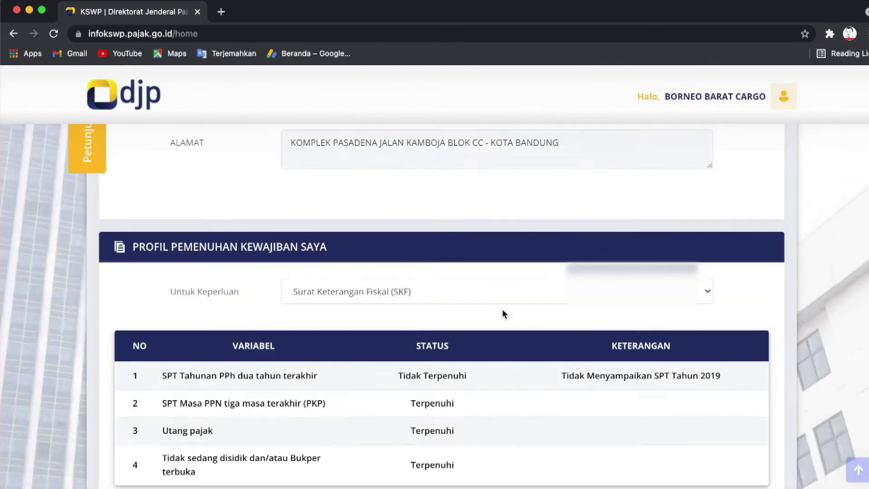
pyautogui.scroll(-3, 503, 313)
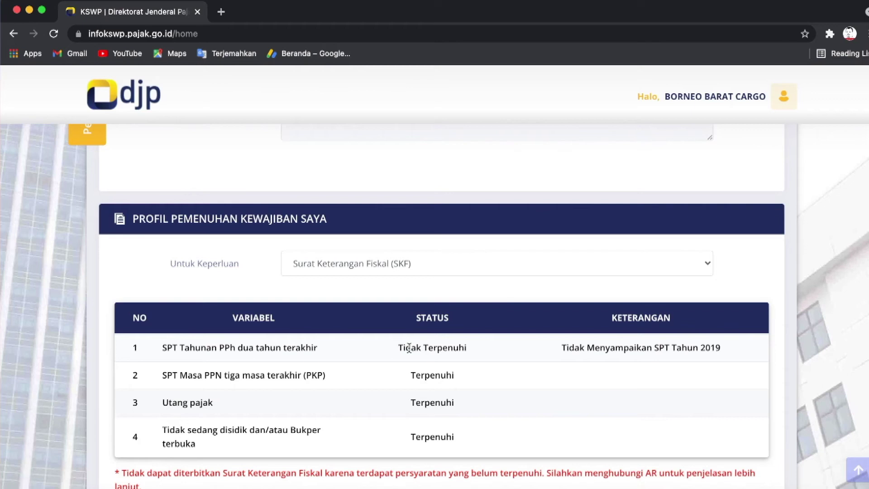
pyautogui.click(452, 271)
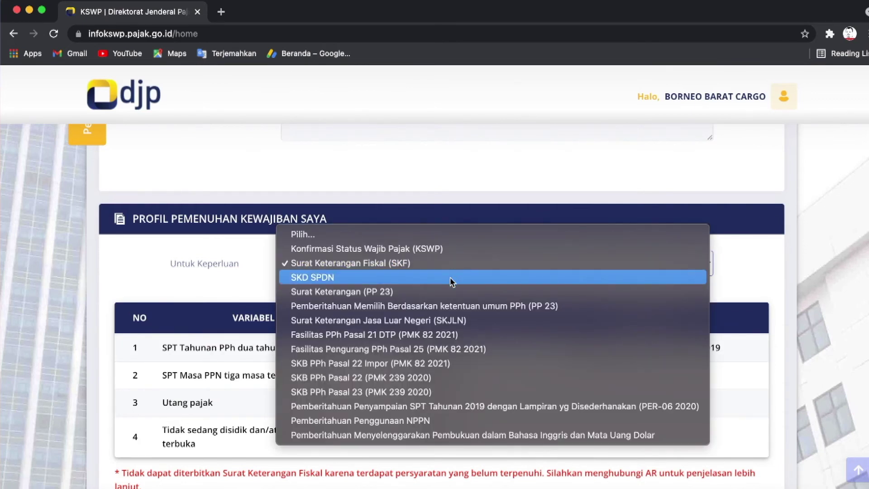
pyautogui.click(452, 290)
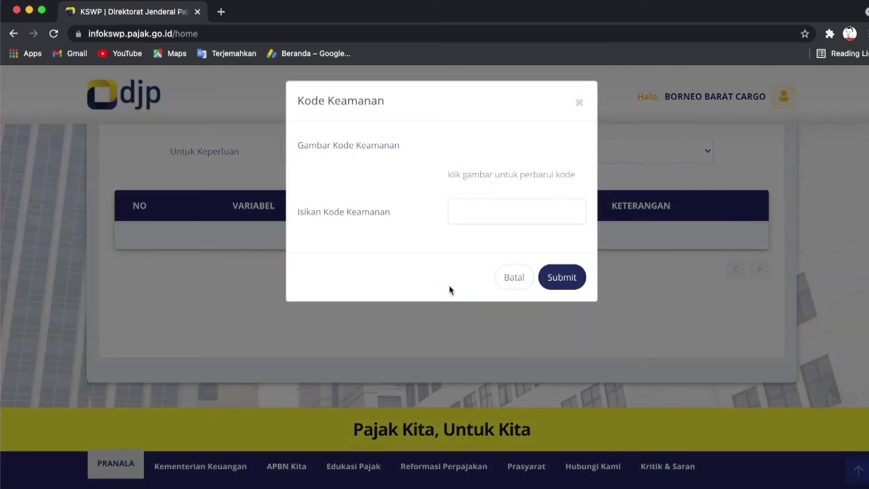
pyautogui.click(475, 212)
pyautogui.write('6')
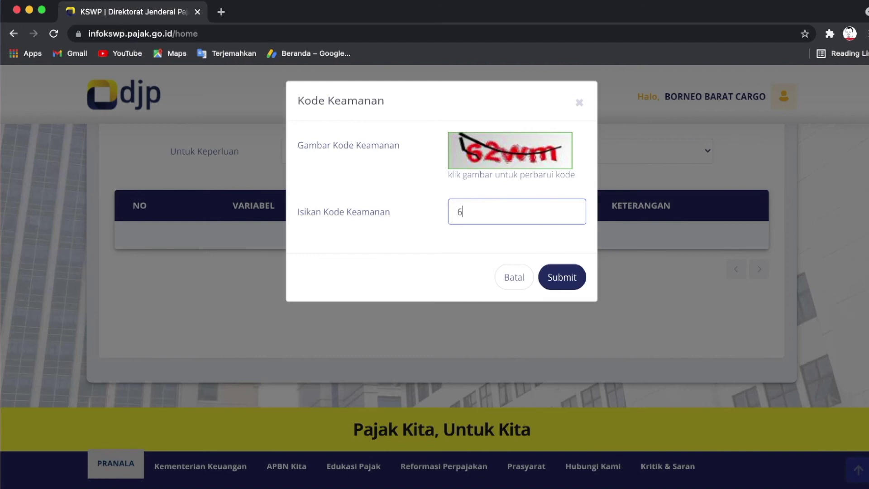
pyautogui.write('2wm')
pyautogui.click(558, 276)
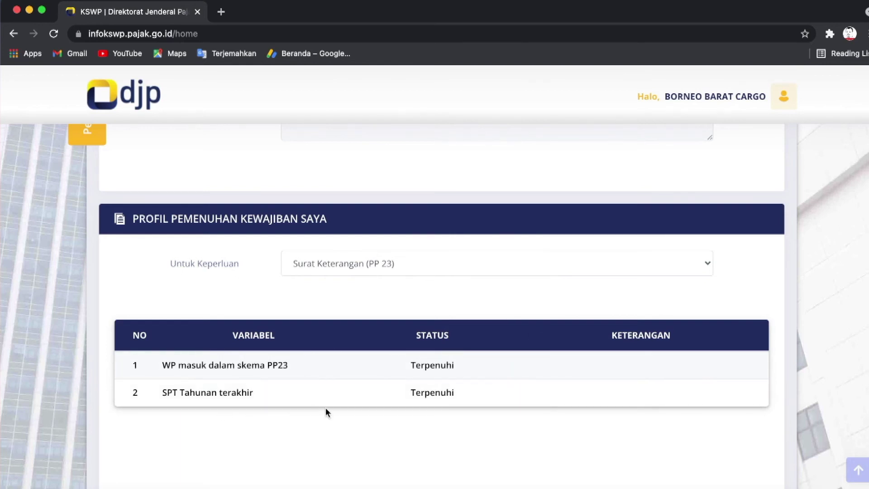
# Set the purpose to Pemberitahuan Memilih Berdasarkan ketentuan umum PPh (PP 23).
pyautogui.scroll(2, 301, 378)
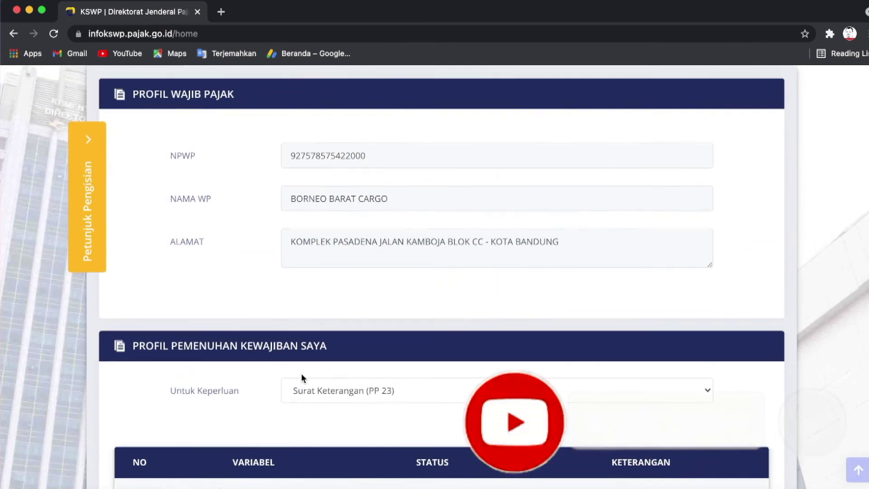
pyautogui.scroll(-7, 301, 378)
pyautogui.scroll(7, 302, 378)
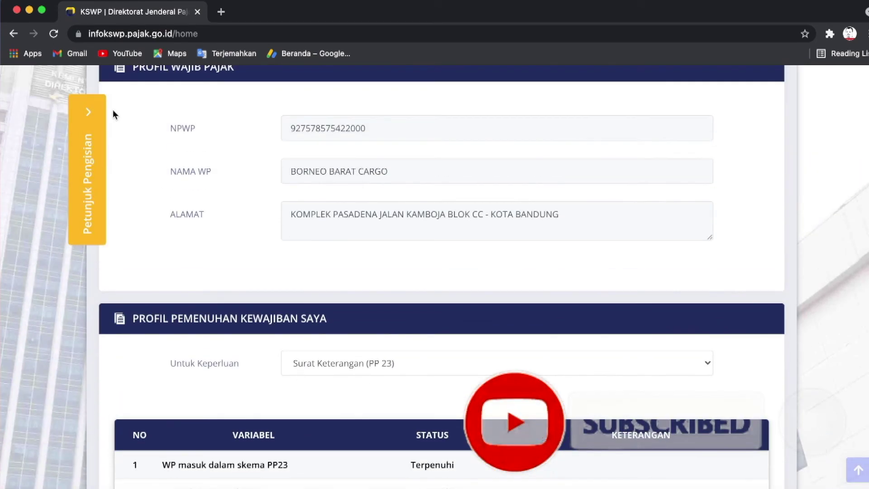
pyautogui.scroll(-1, 138, 174)
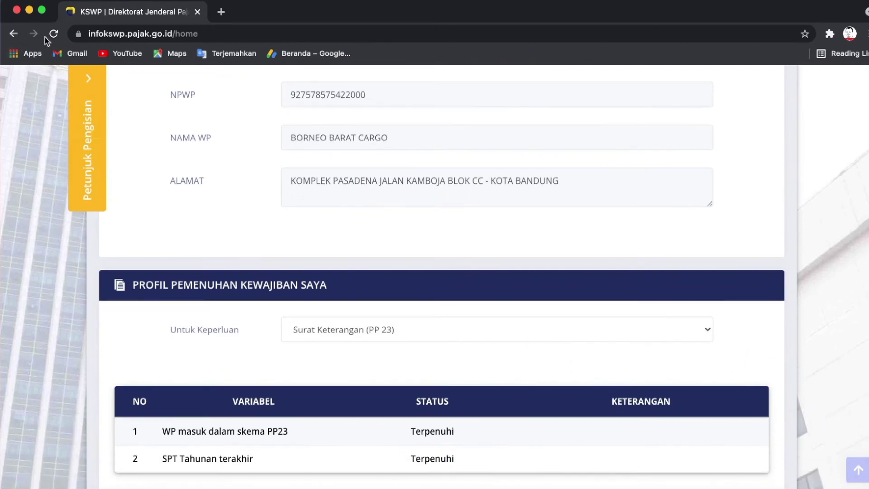
pyautogui.click(321, 337)
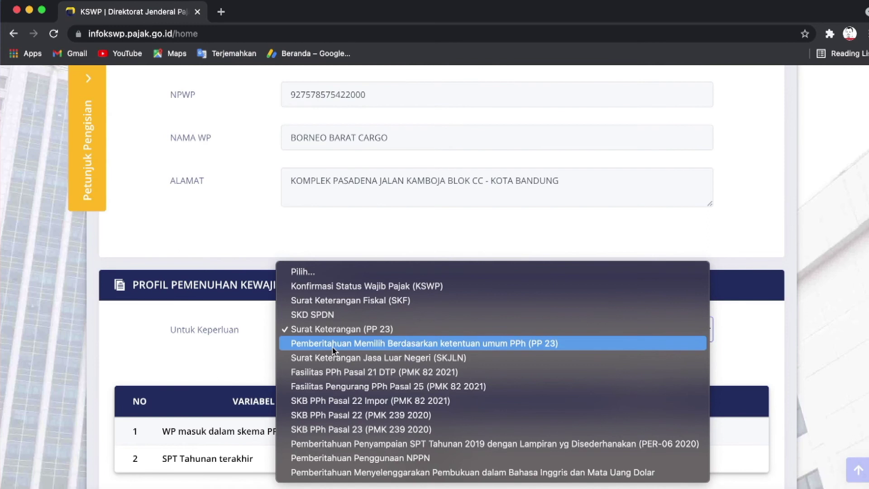
pyautogui.click(332, 349)
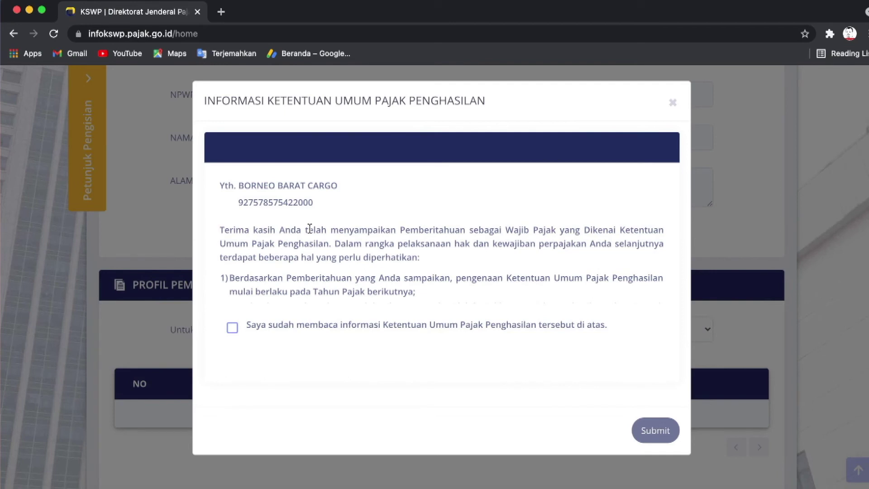
# Read the general income tax provisions to the end, tick the statement of having read them, and submit the notification.
pyautogui.scroll(-3, 243, 311)
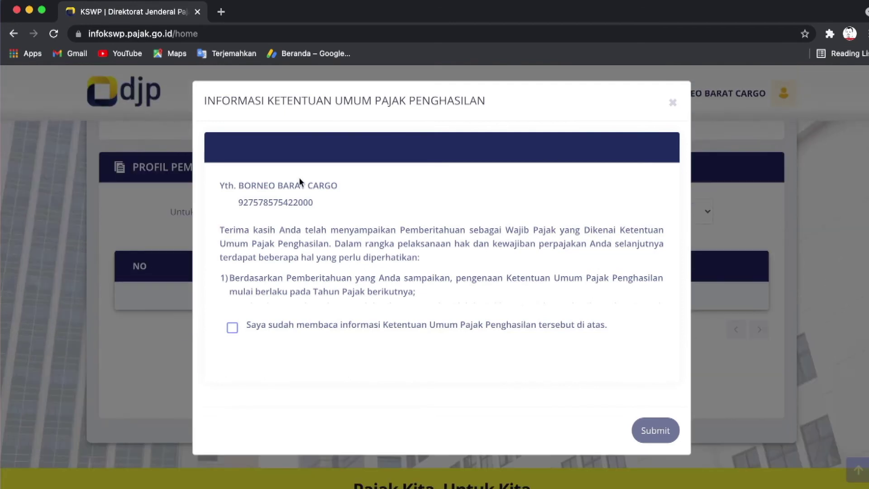
pyautogui.click(232, 328)
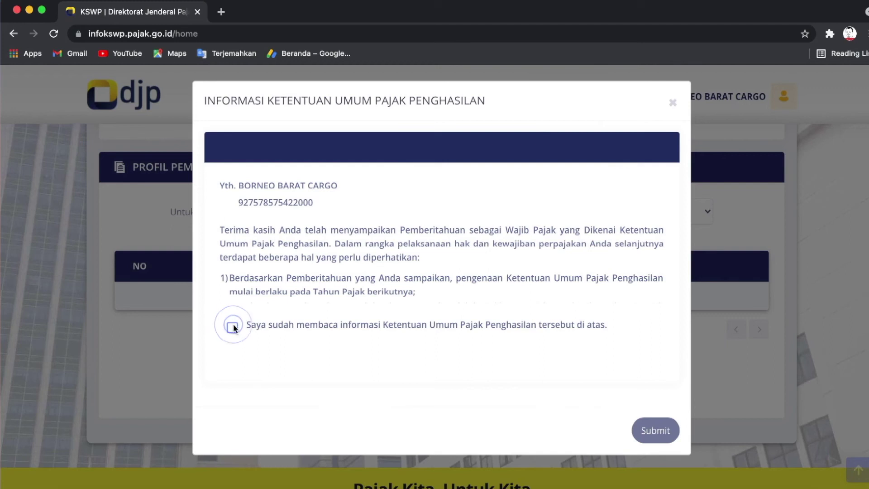
pyautogui.click(232, 328)
pyautogui.click(232, 325)
pyautogui.click(234, 327)
pyautogui.click(234, 327)
pyautogui.scroll(-2, 275, 294)
pyautogui.scroll(-3, 275, 294)
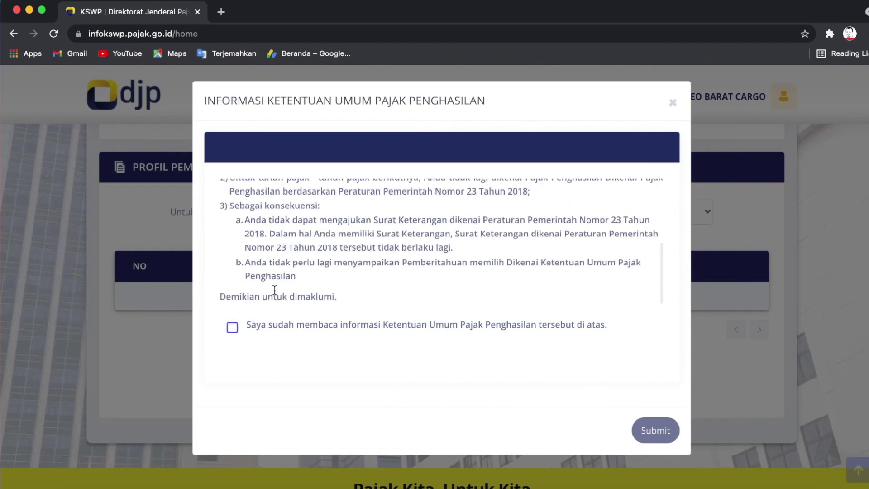
pyautogui.click(233, 327)
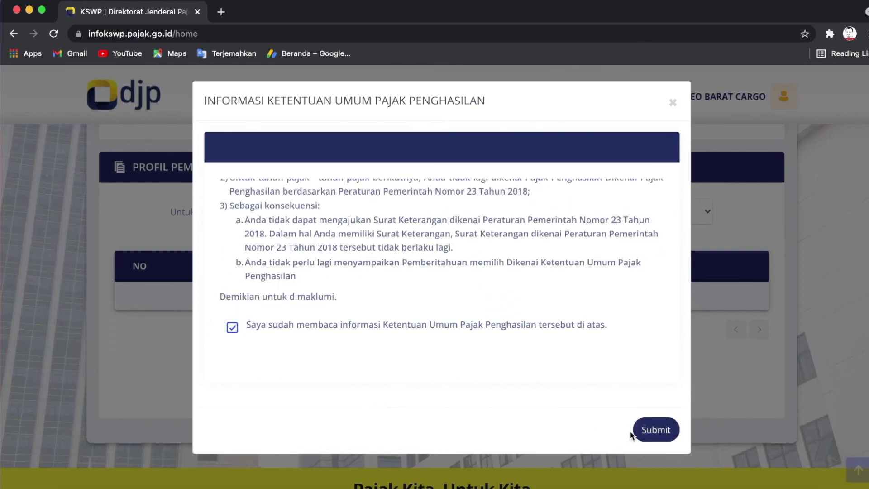
pyautogui.click(652, 438)
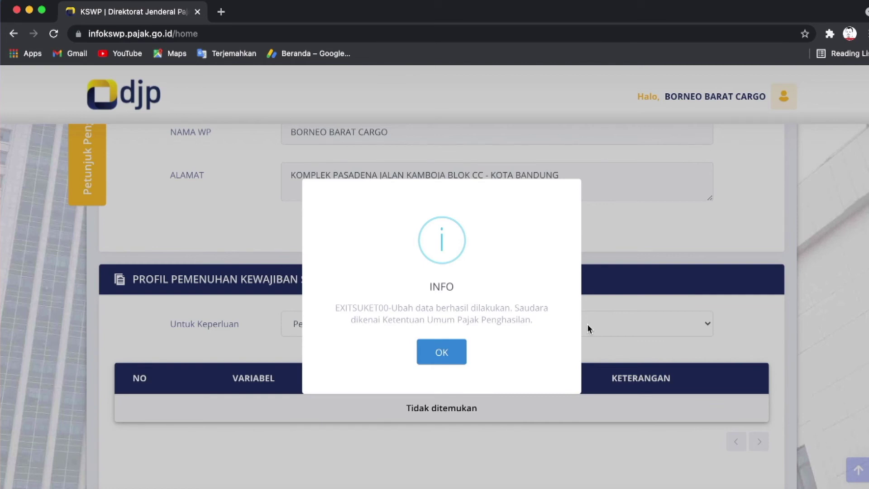
pyautogui.click(441, 351)
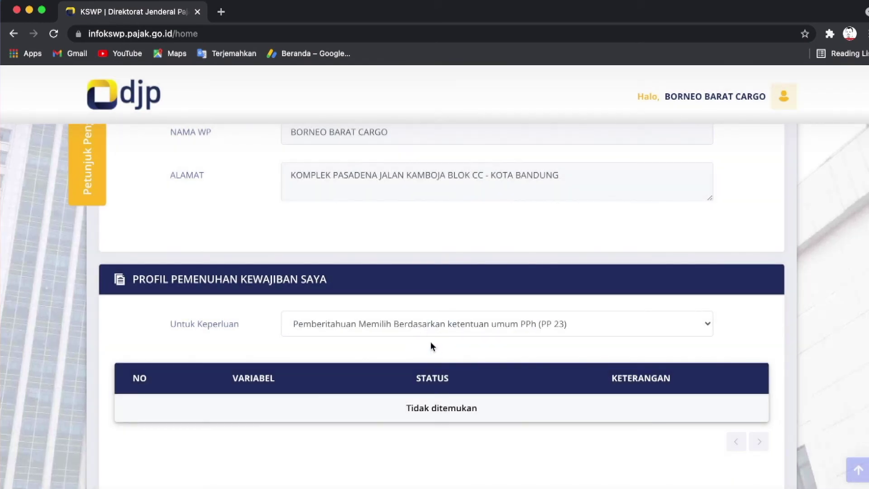
# Open the Untuk Keperluan options for choosing another purpose in the compliance profile.
pyautogui.scroll(-3, 574, 305)
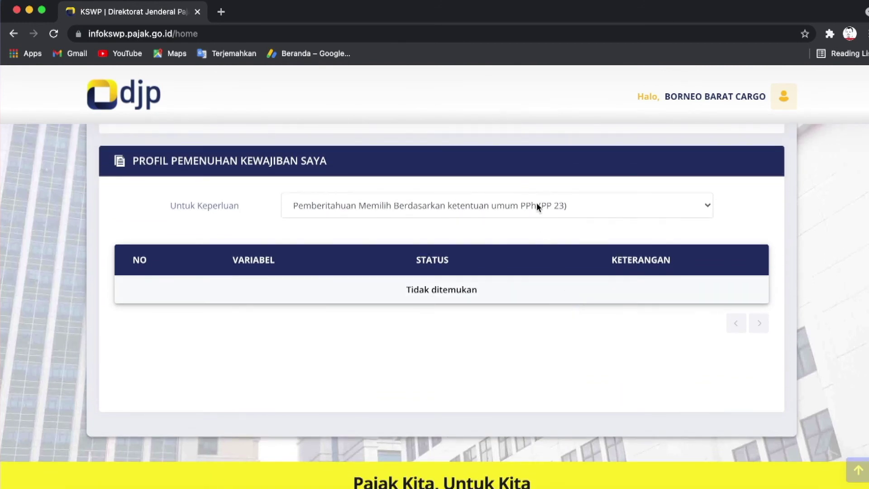
pyautogui.click(537, 204)
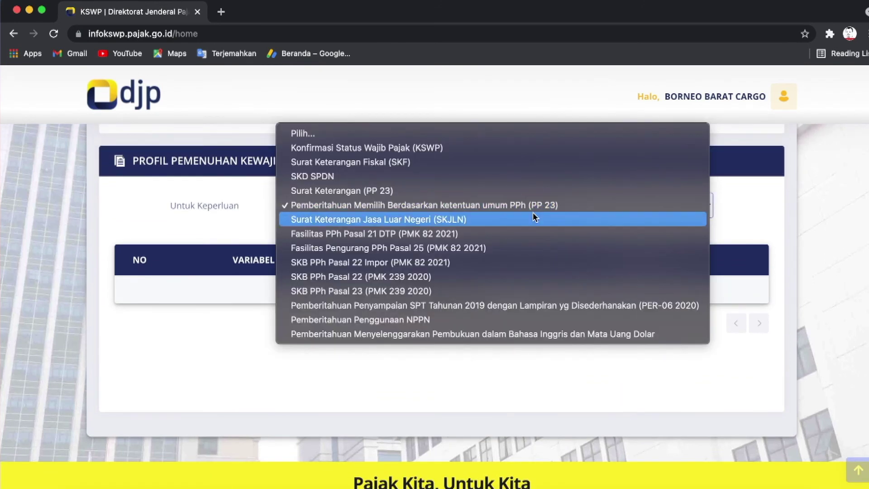